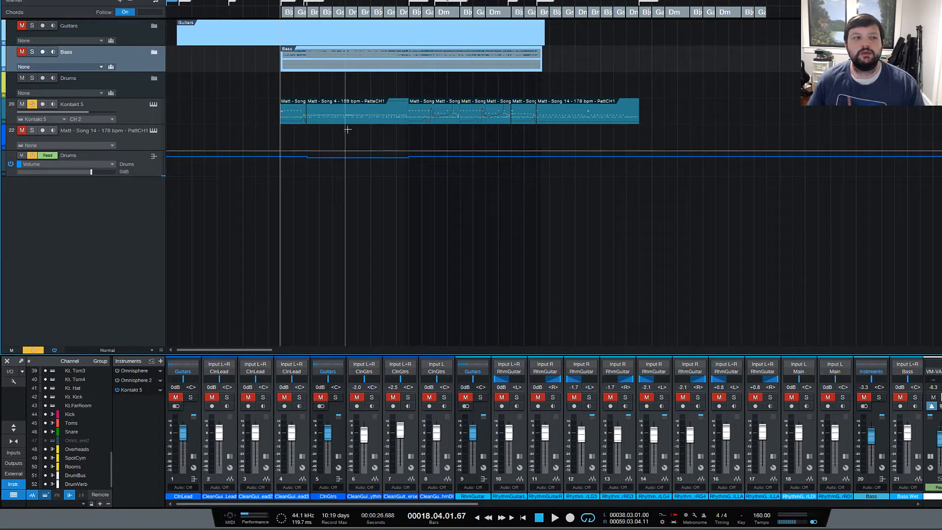
- Open the Kontakt 5 track's drum instrument and list the patterns of Song 04 – 159 bpm in the Matt MIDI Pack
left_click(154, 105)
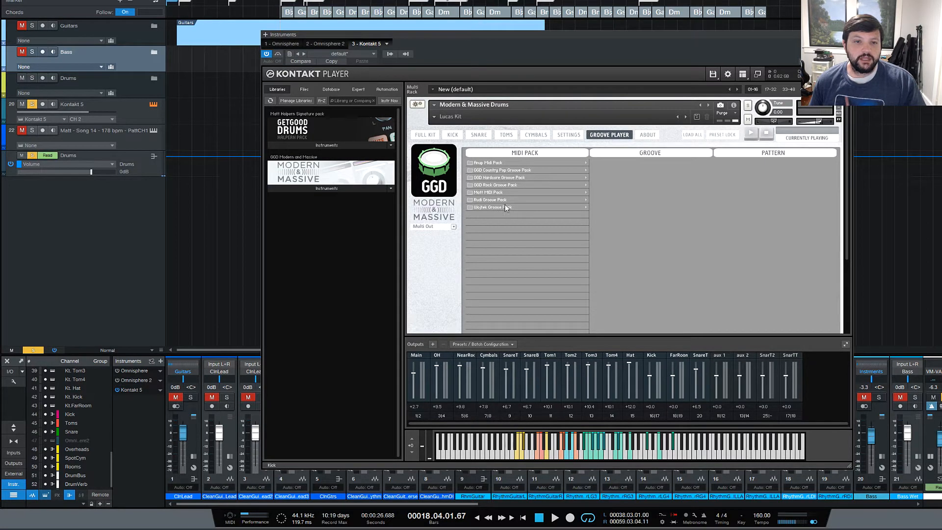
left_click(508, 193)
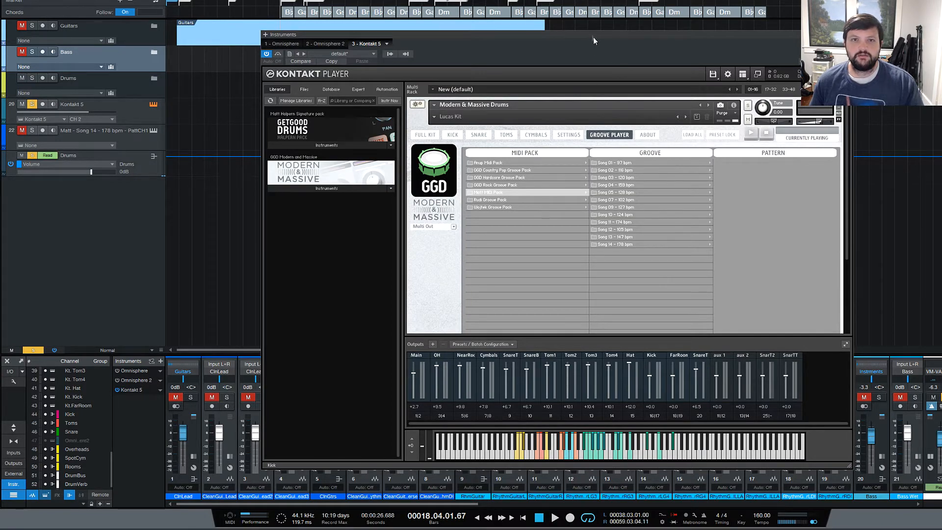
left_click_drag(589, 32, 613, 24)
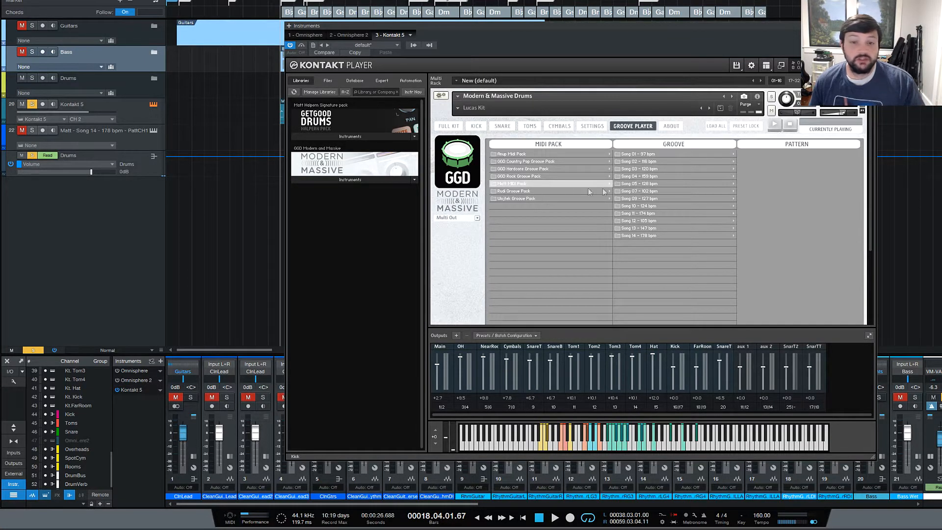
left_click(655, 192)
left_click_drag(554, 32, 478, 15)
left_click(583, 160)
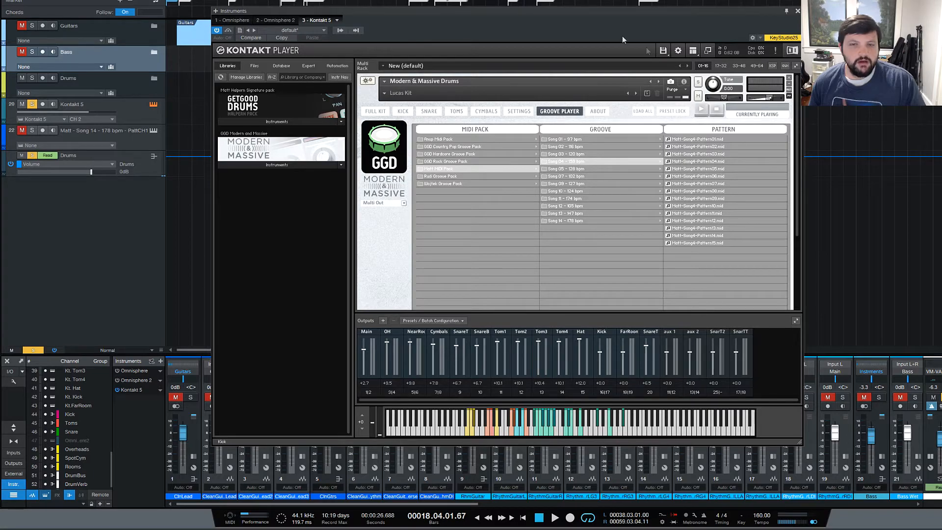
left_click_drag(548, 11, 764, 22)
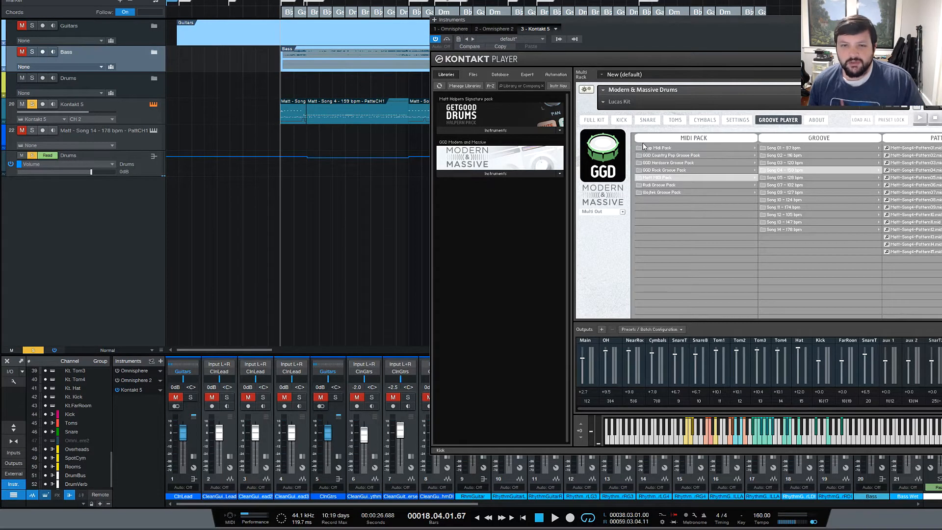
- Audition the Matt-Song4-Pattern01 groove and stop its playback
left_click(922, 148)
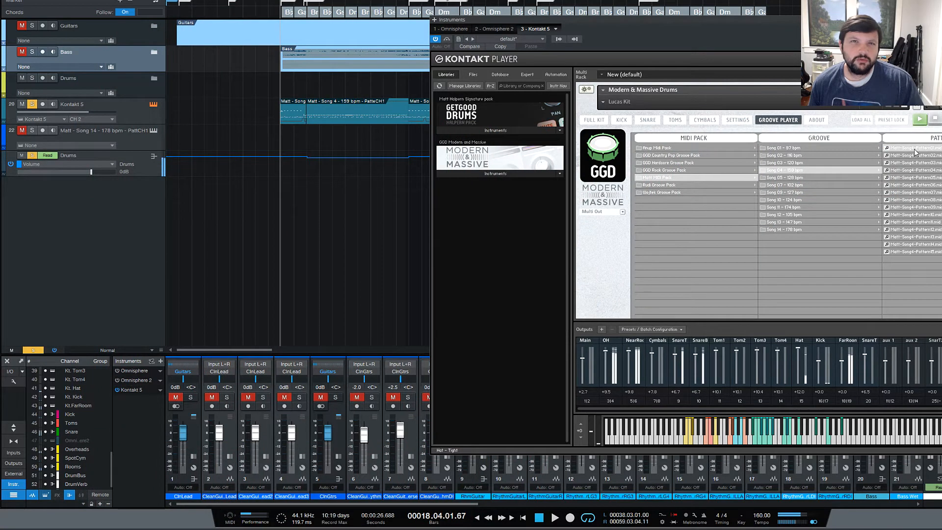
left_click_drag(910, 20, 700, 17)
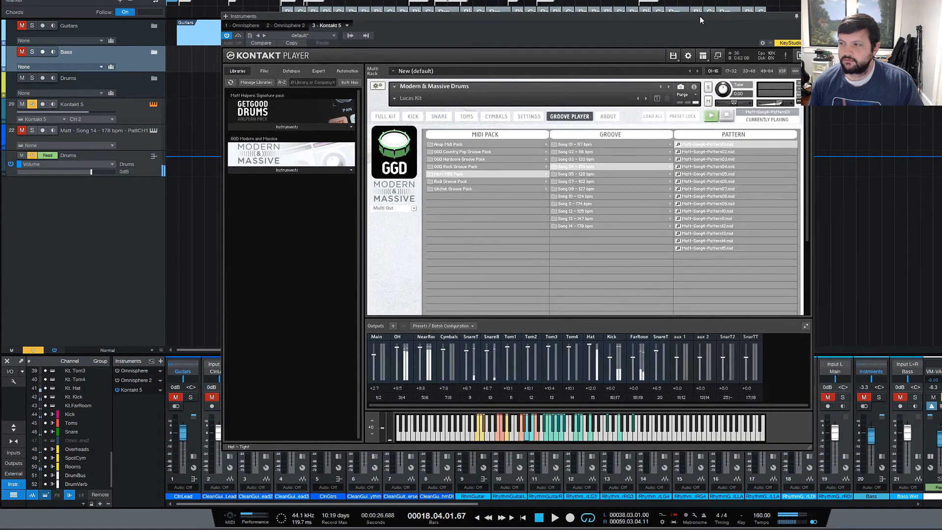
left_click(728, 117)
- Audition Matt-Song4-Pattern10 at double, half and normal speed, and stop playback
left_click_drag(807, 164, 807, 217)
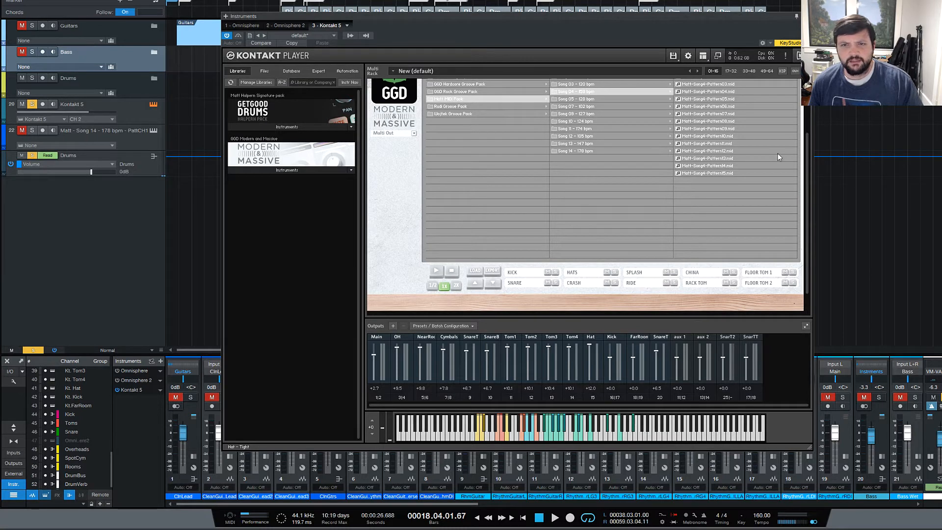
left_click(707, 136)
left_click(435, 272)
left_click(456, 285)
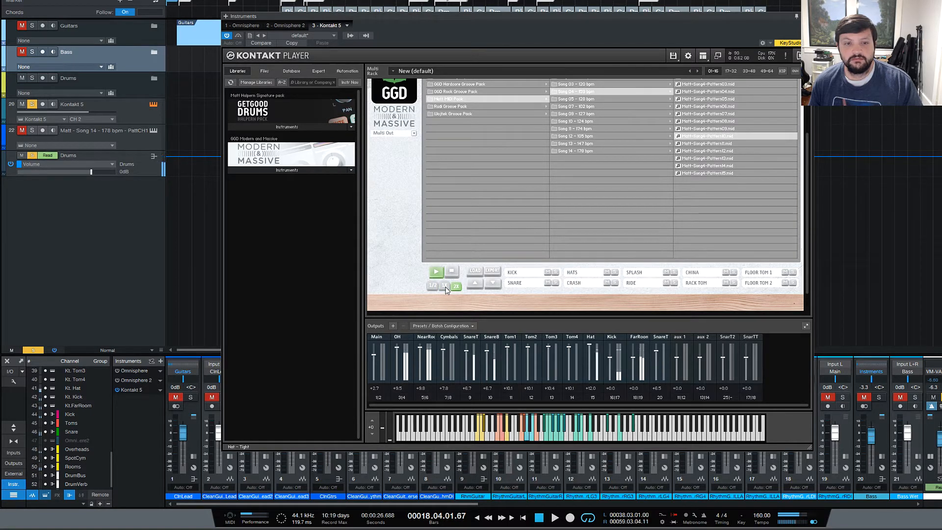
left_click(435, 289)
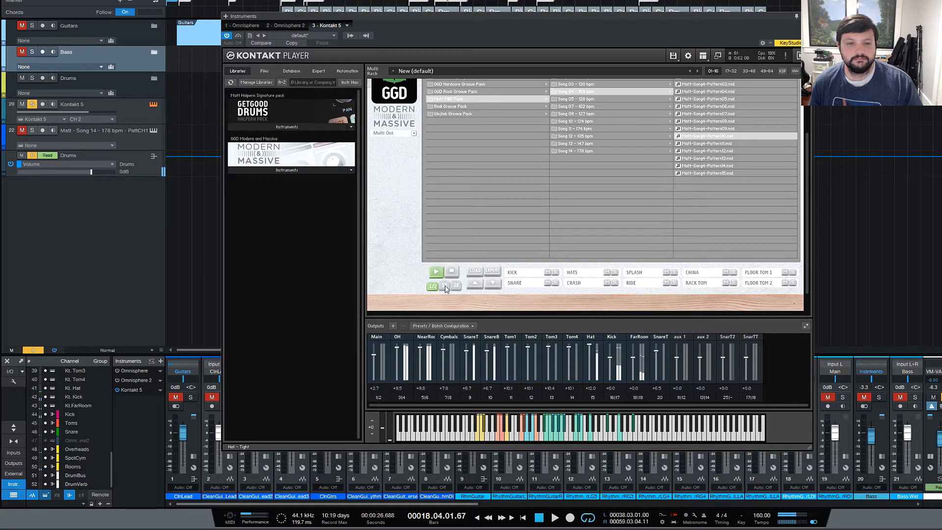
left_click(445, 286)
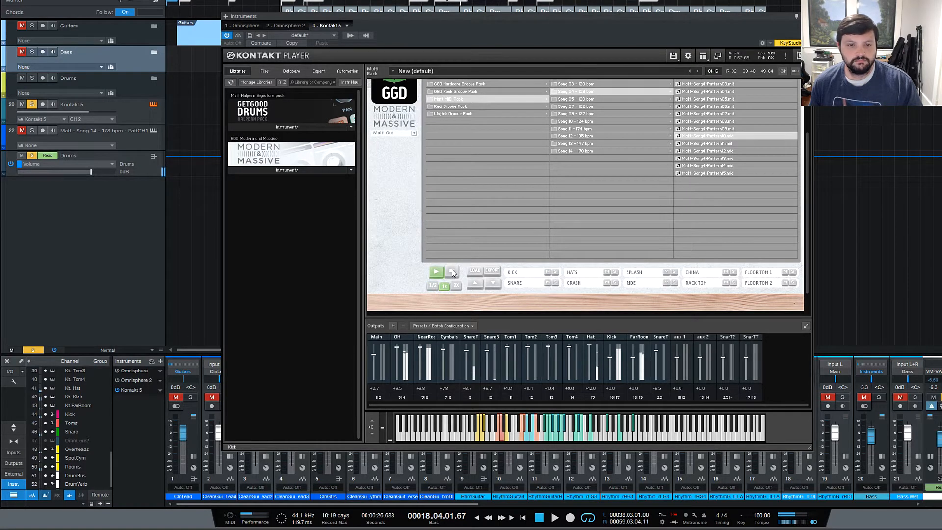
left_click(452, 272)
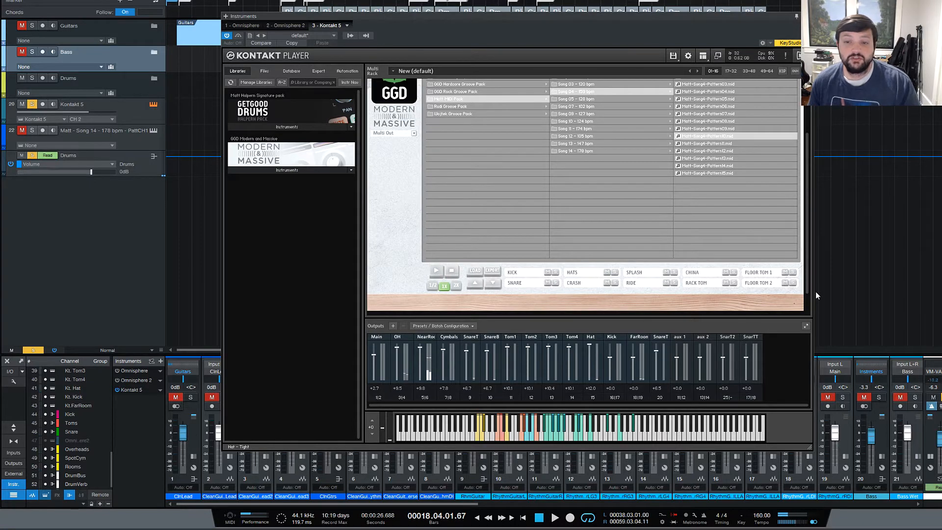
- Browse Grooves 01, 06 and 02 of the Anup Midi Pack and compare them with Song 04 in the Matt MIDI Pack
left_click_drag(809, 299, 809, 246)
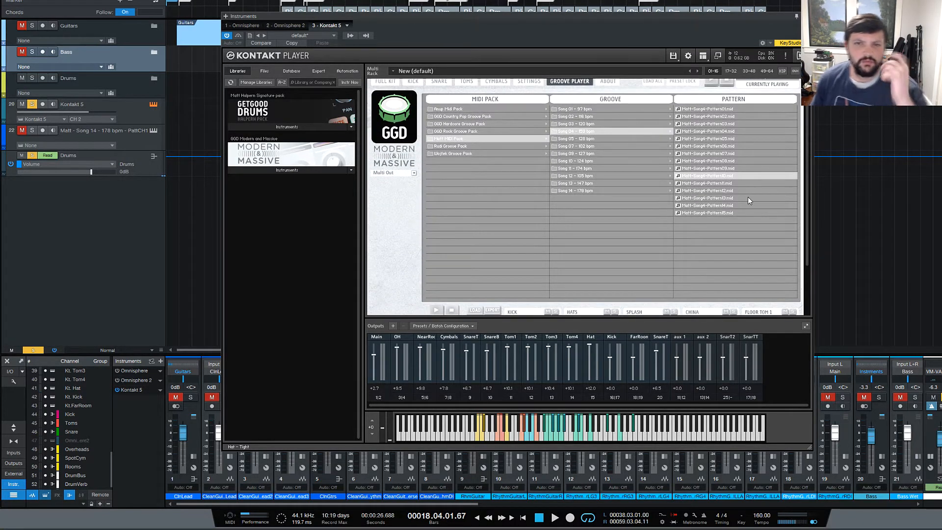
left_click(458, 110)
left_click(579, 109)
left_click(583, 146)
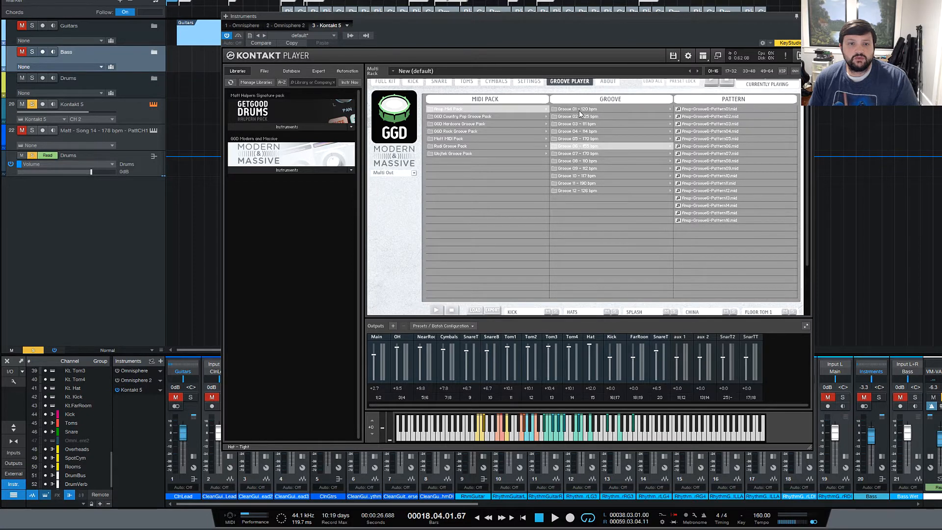
left_click(580, 117)
left_click(461, 139)
left_click(608, 133)
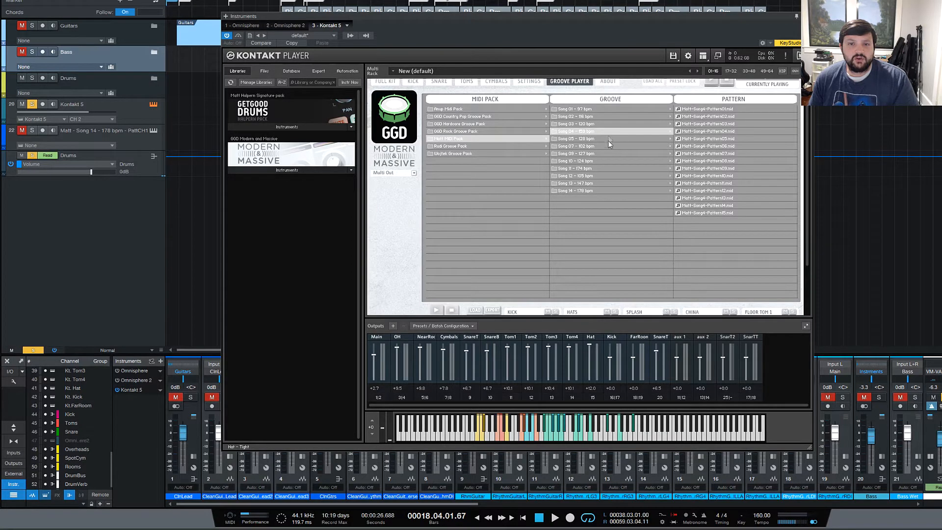
- Return to the Anup Midi Pack and list the patterns of Grooves 01 and 04
left_click(476, 109)
left_click(614, 109)
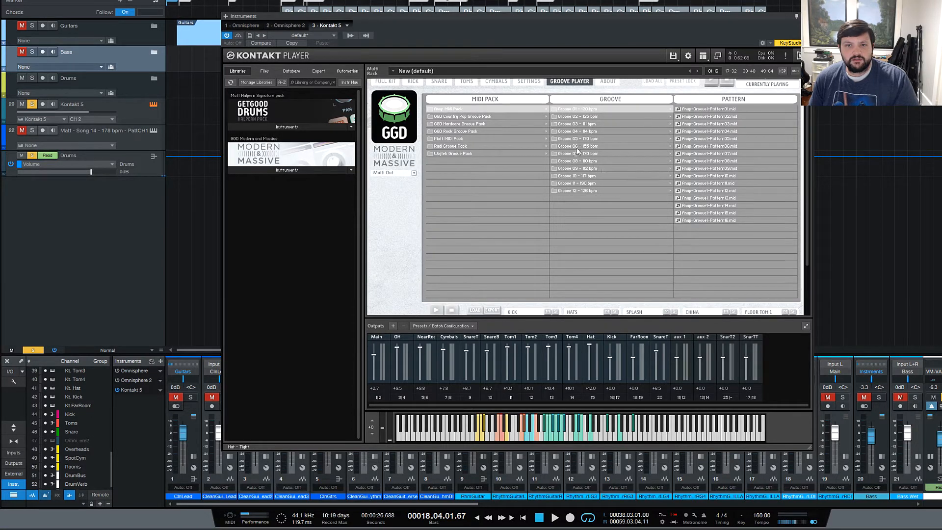
left_click(585, 132)
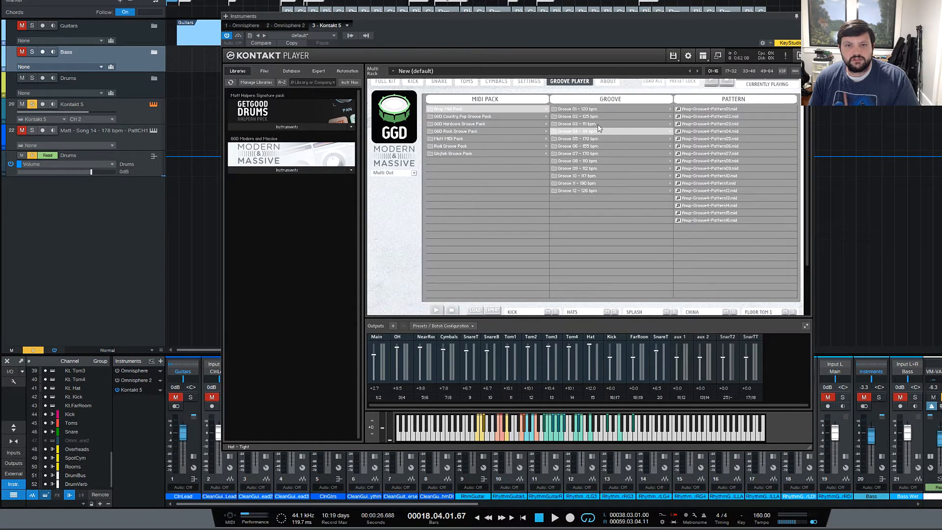
left_click(571, 110)
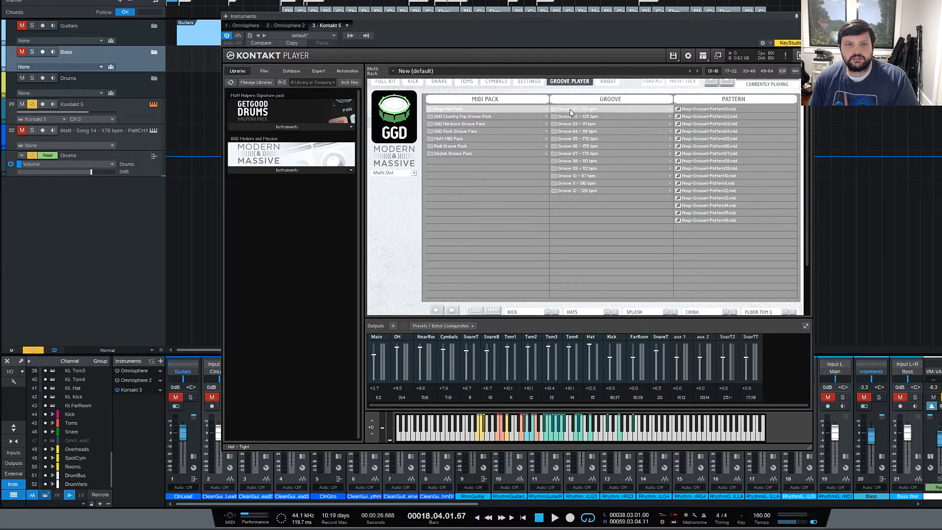
- List the patterns of the single groove in the Rudi Groove Pack and of Song 09 in the Wojtek Groove Pack
left_click(460, 146)
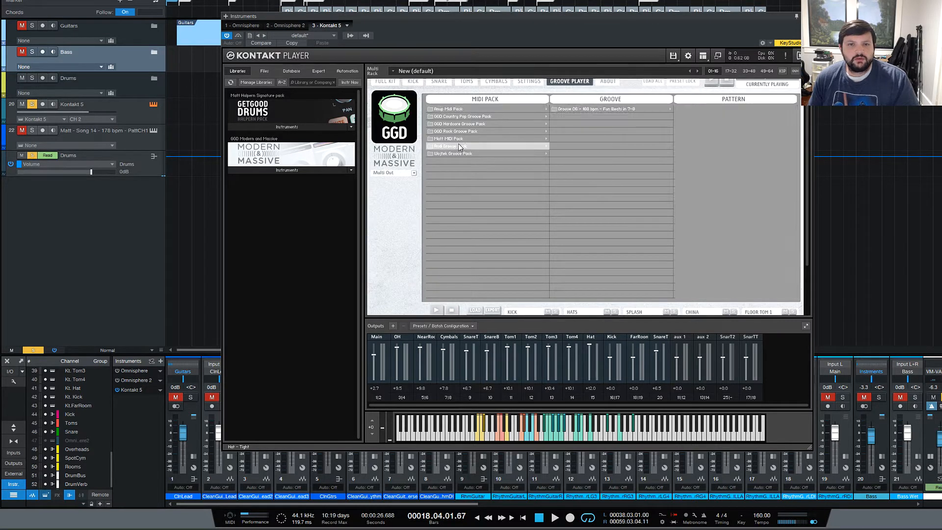
left_click(635, 110)
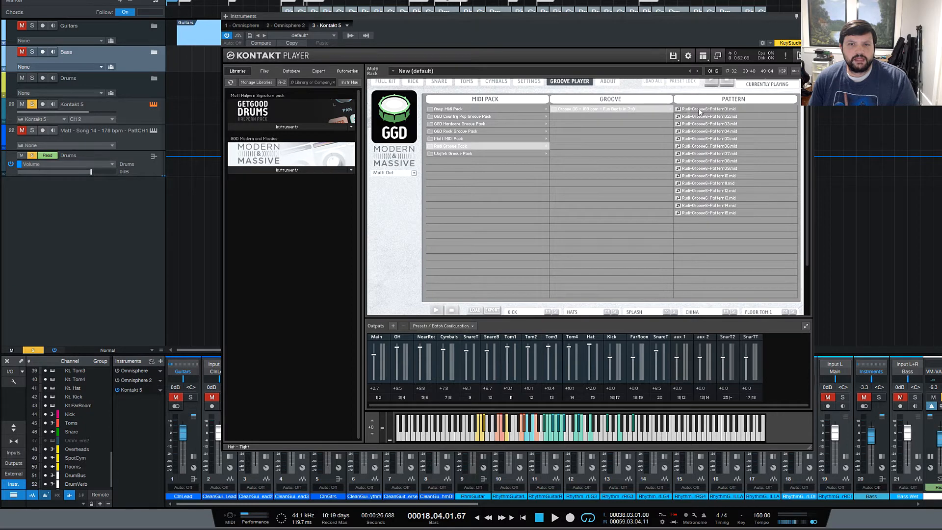
left_click(466, 155)
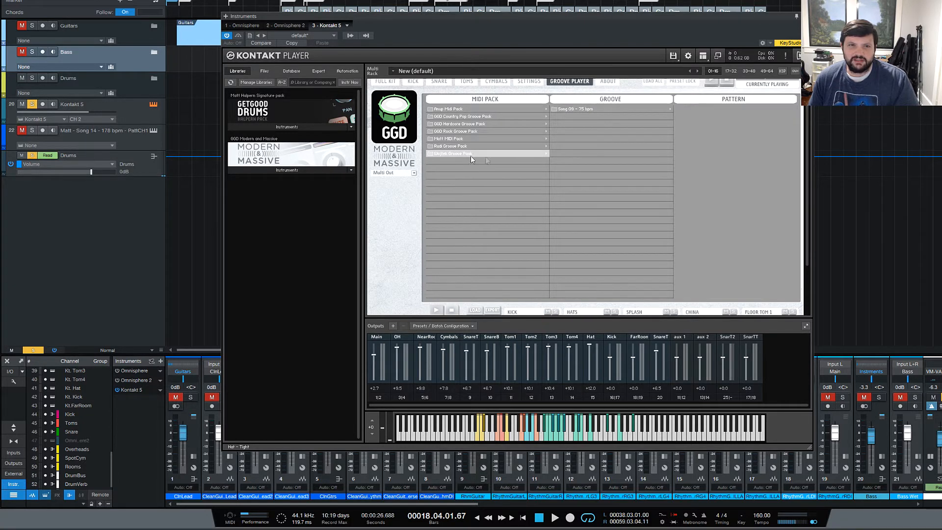
left_click(618, 108)
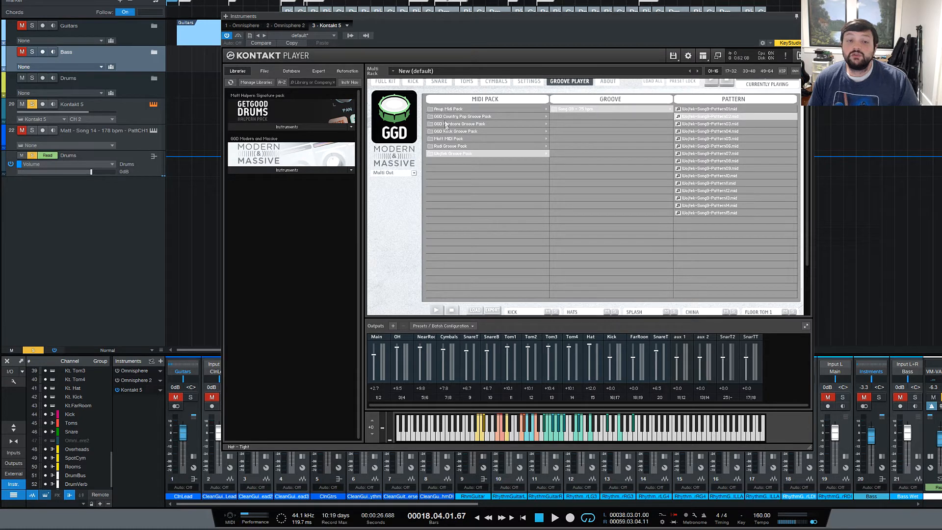
- List the patterns of Song 5 in the GGD Country Pop Groove Pack and of Song 04 in the GGD Hardcore Groove Pack
left_click(484, 117)
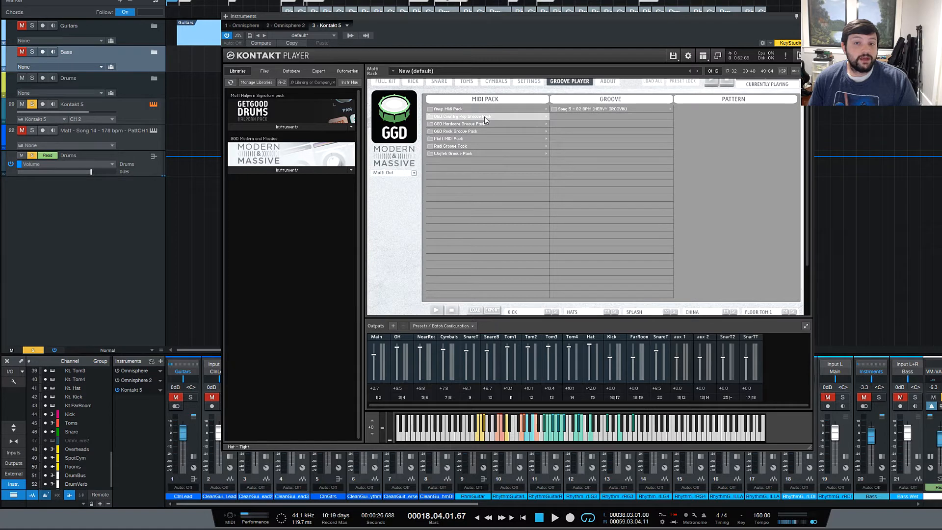
left_click(586, 110)
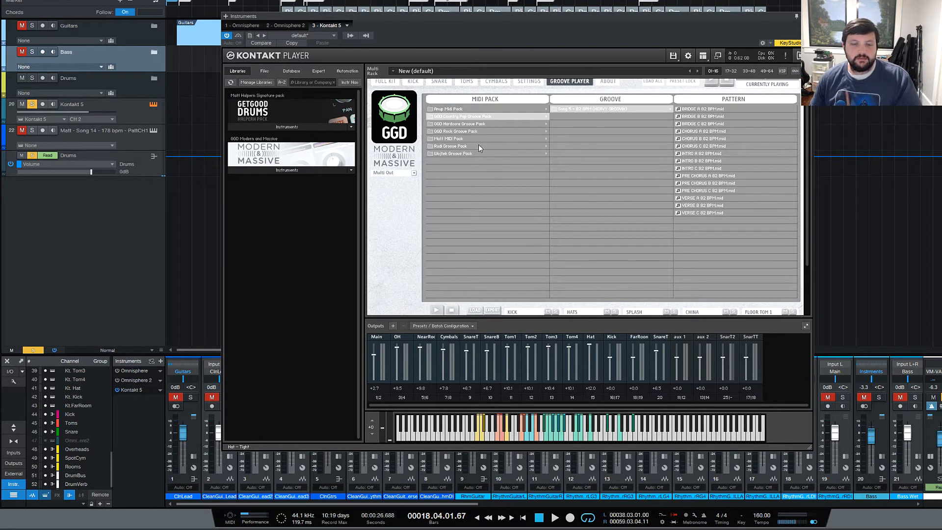
left_click(493, 123)
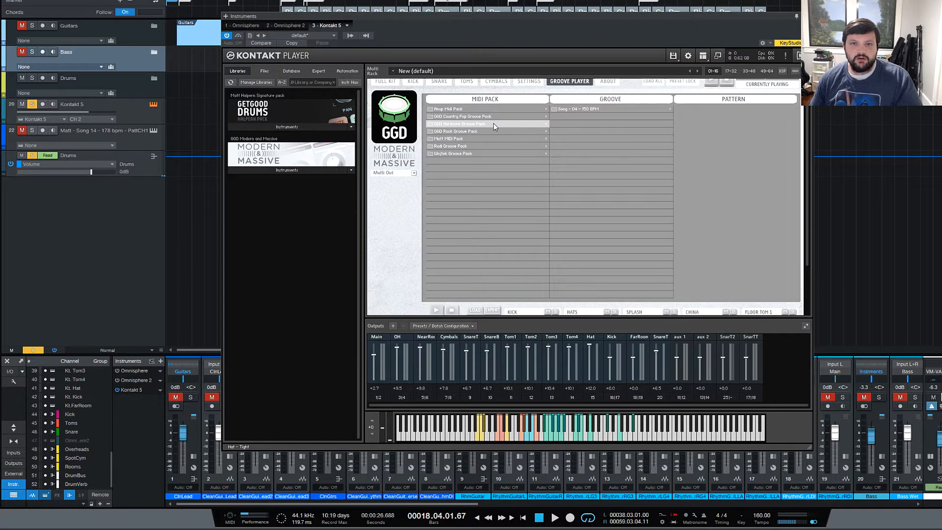
left_click(594, 108)
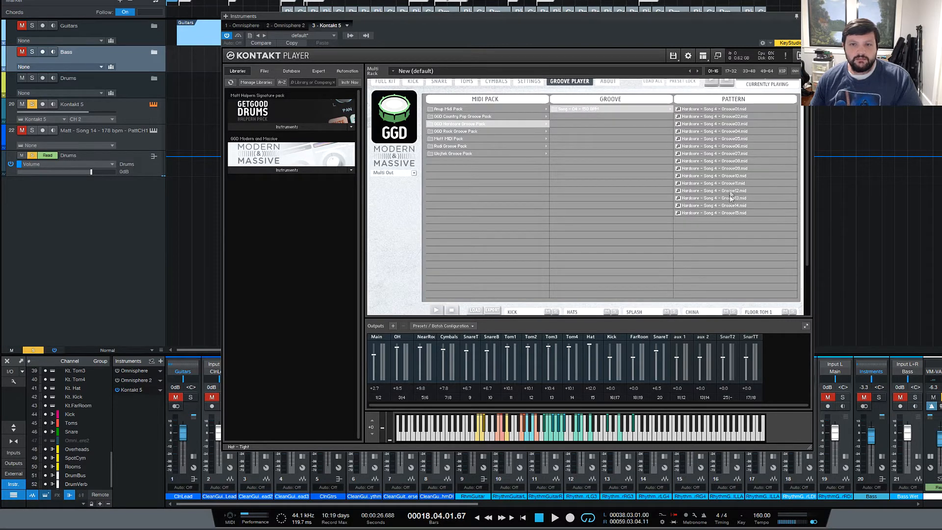
- Audition Rock-Song7-Pattern09 from the GGD Rock Groove Pack and stop playback
left_click(473, 132)
left_click(594, 111)
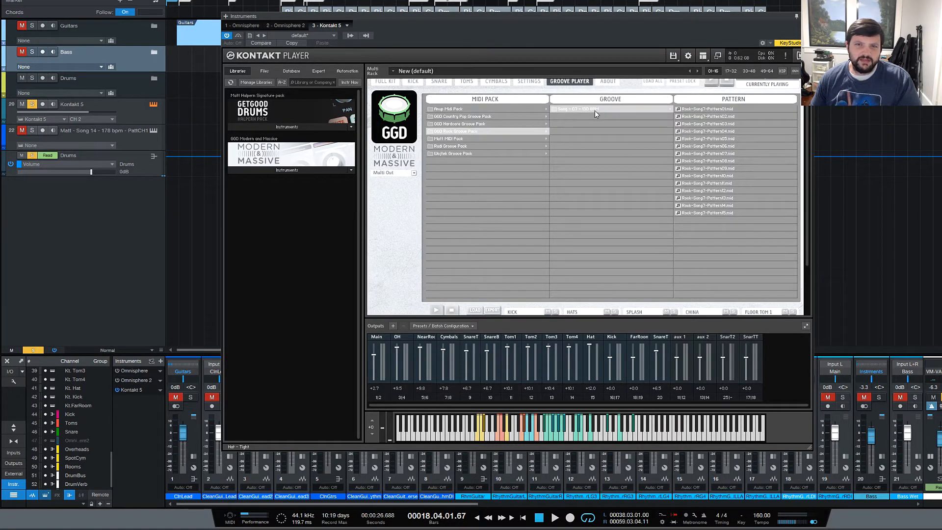
left_click(715, 169)
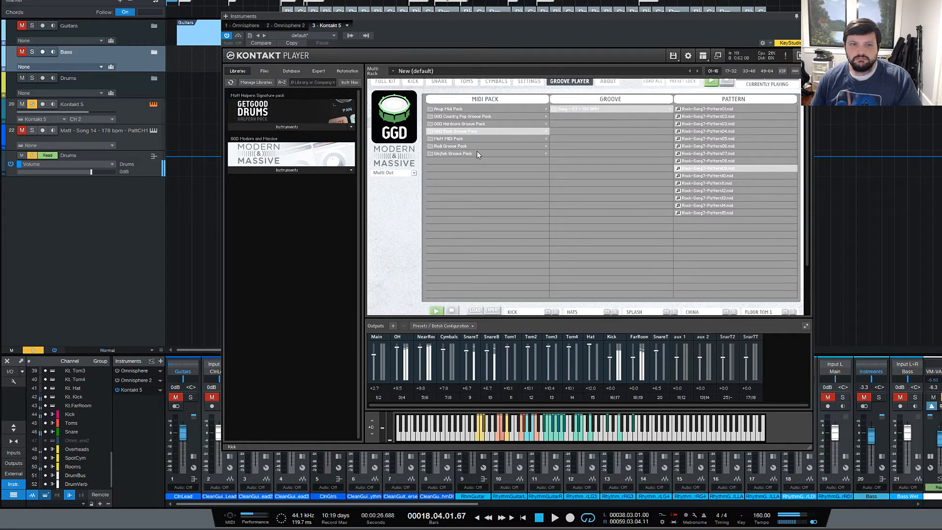
left_click(728, 83)
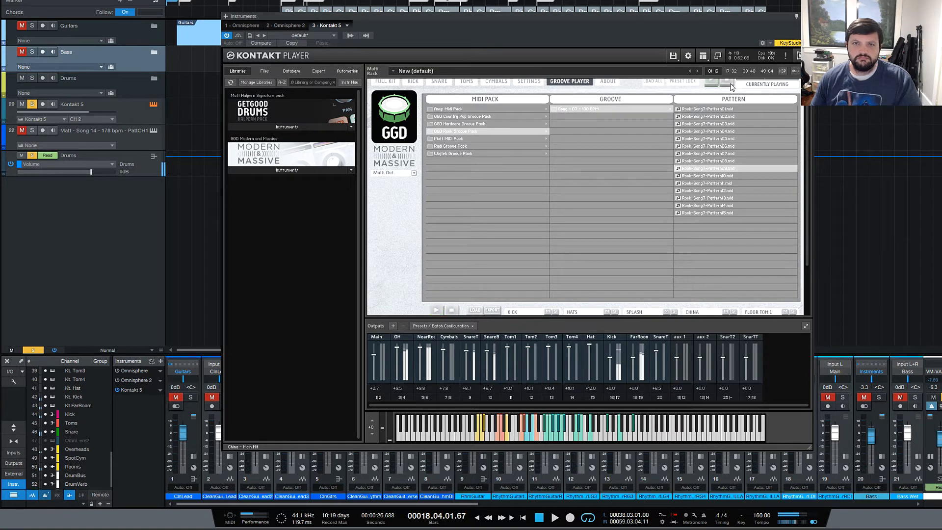
- Audition the BRIDGE A 82 BPM pattern from the GGD Country Pop Groove Pack, stop it, and move the instrument window clear of the arrangement
left_click_drag(808, 190, 806, 155)
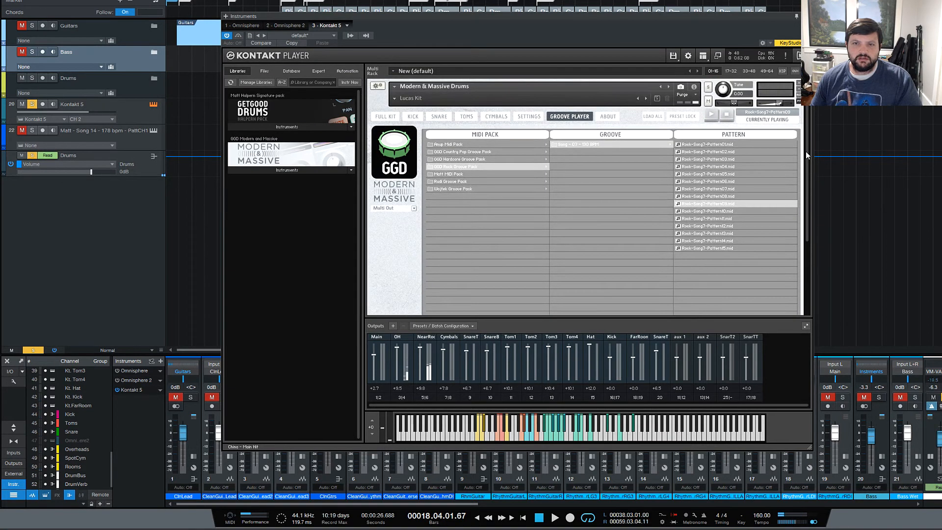
left_click(464, 152)
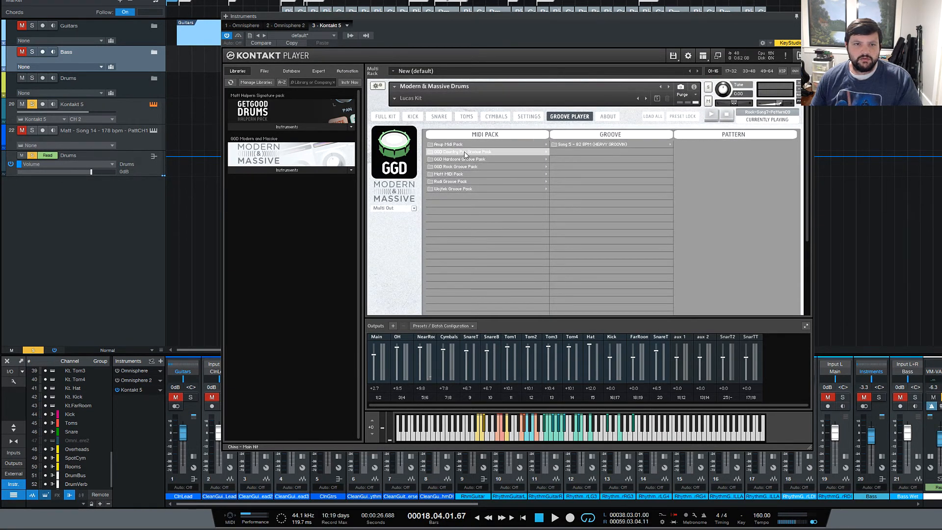
left_click(627, 146)
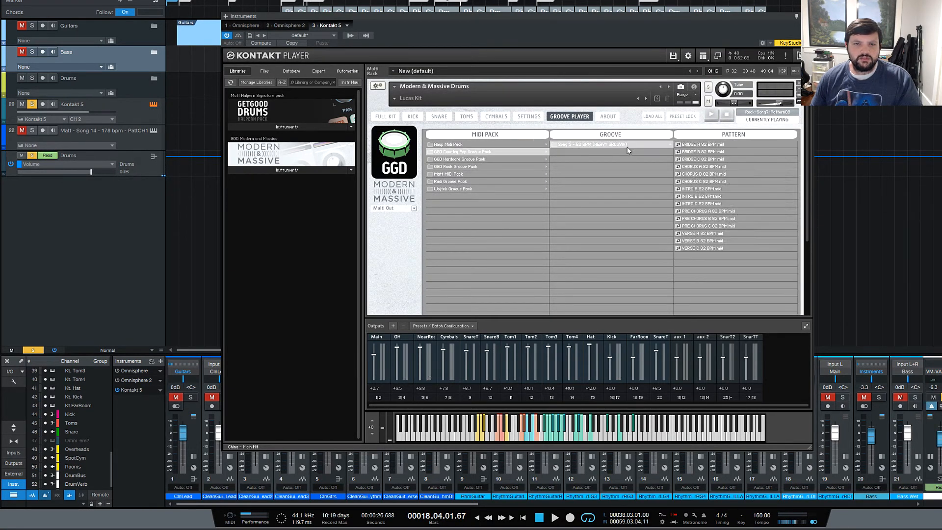
left_click(703, 146)
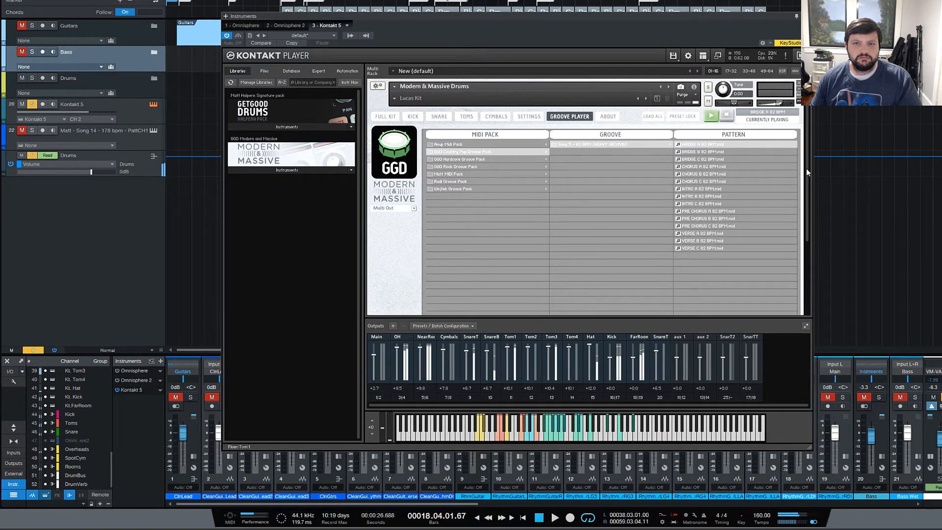
left_click(729, 117)
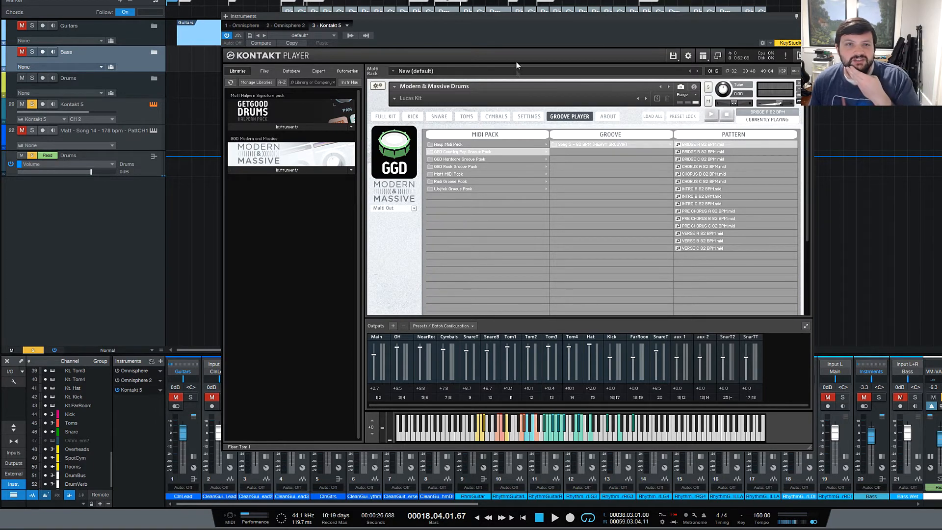
left_click_drag(511, 17, 729, 181)
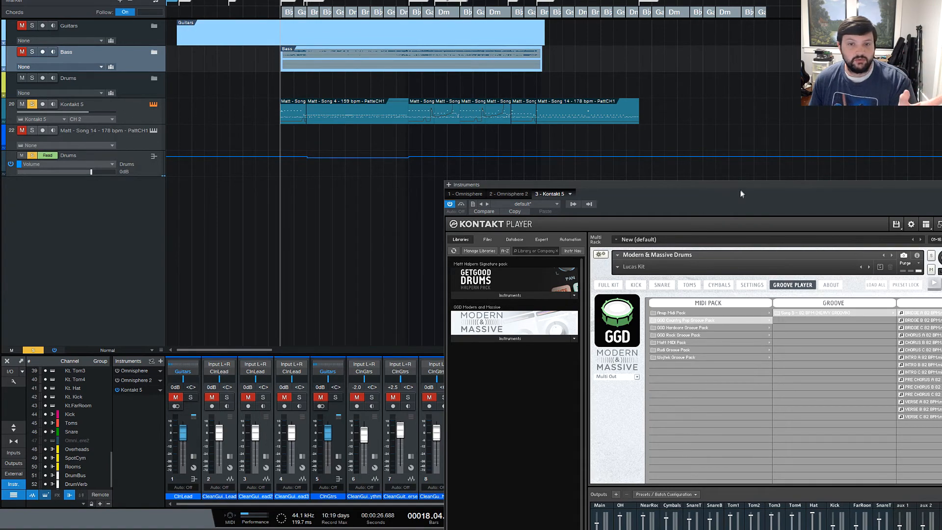
- Close the drum instrument window and open the Kontakt 5 track's drum part at bar 43 in the note editor
left_click_drag(741, 185, 589, 110)
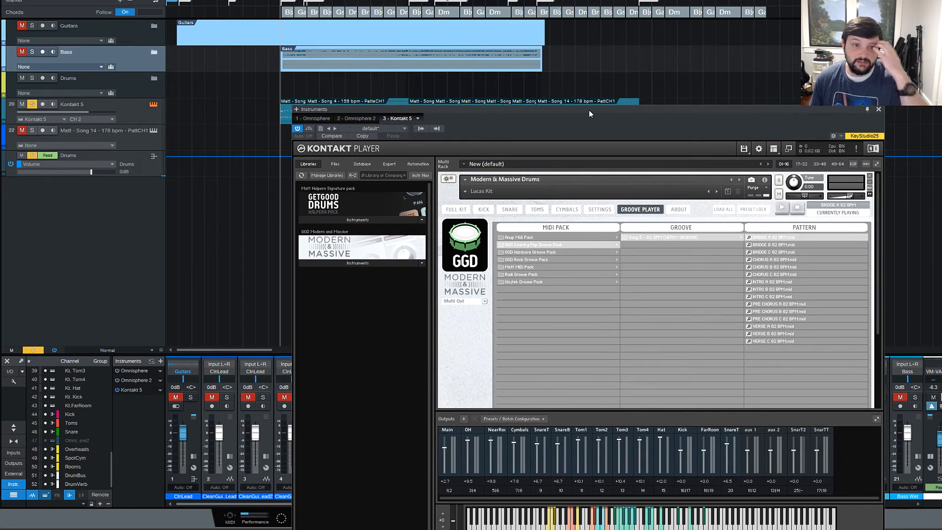
left_click_drag(589, 113, 740, 170)
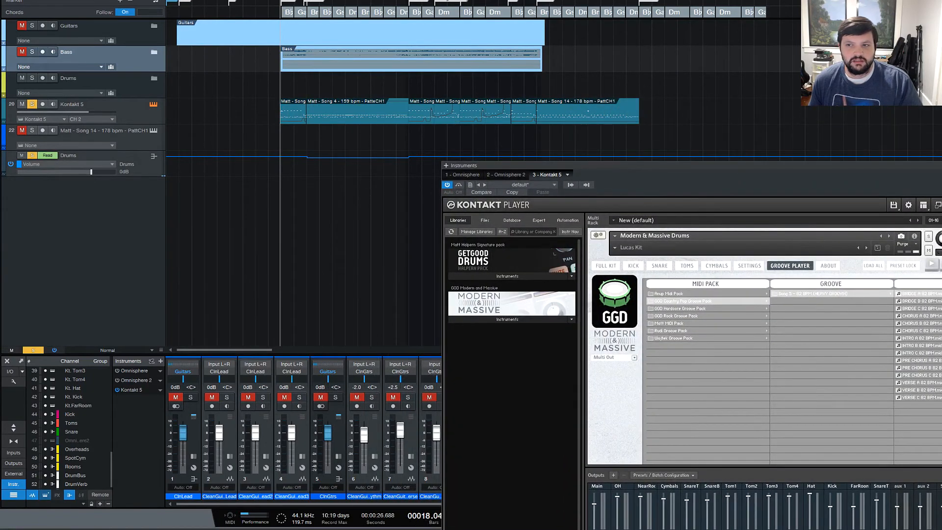
left_click(940, 166)
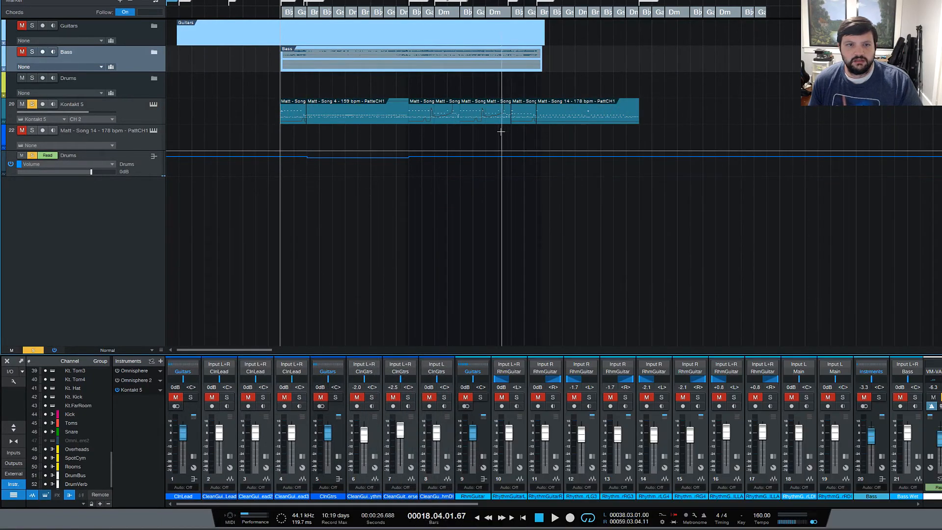
double_click(456, 119)
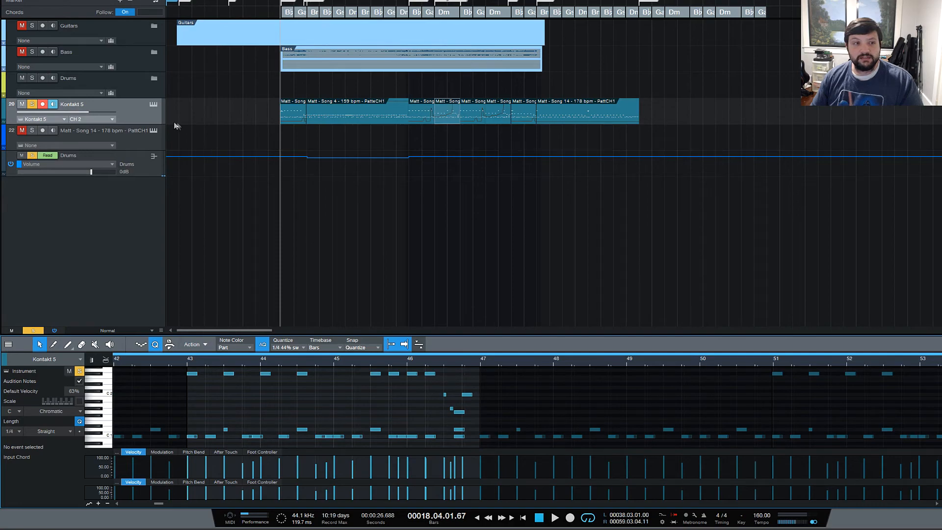
- Reopen the Kontakt 5 track's drum instrument and place its window just below the drum parts in the arrangement
left_click(154, 104)
left_click_drag(705, 162, 642, 88)
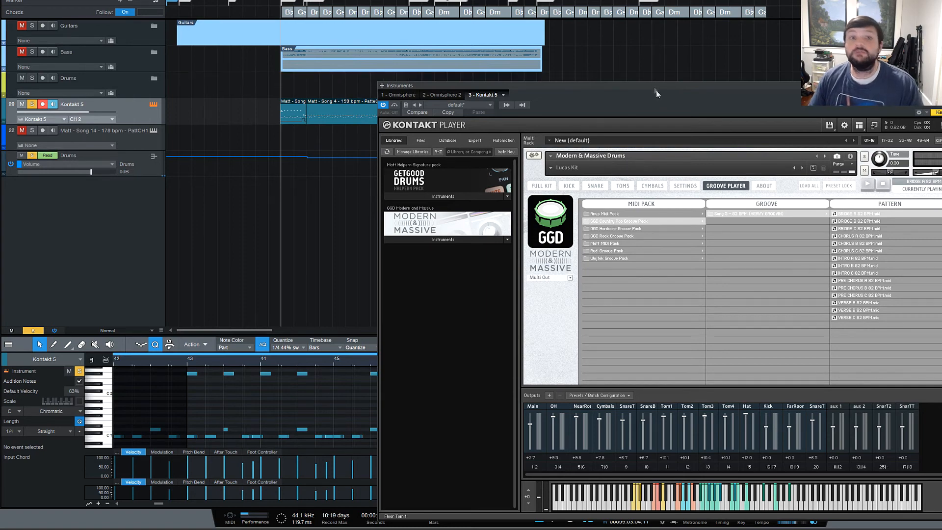
left_click_drag(658, 85, 523, 69)
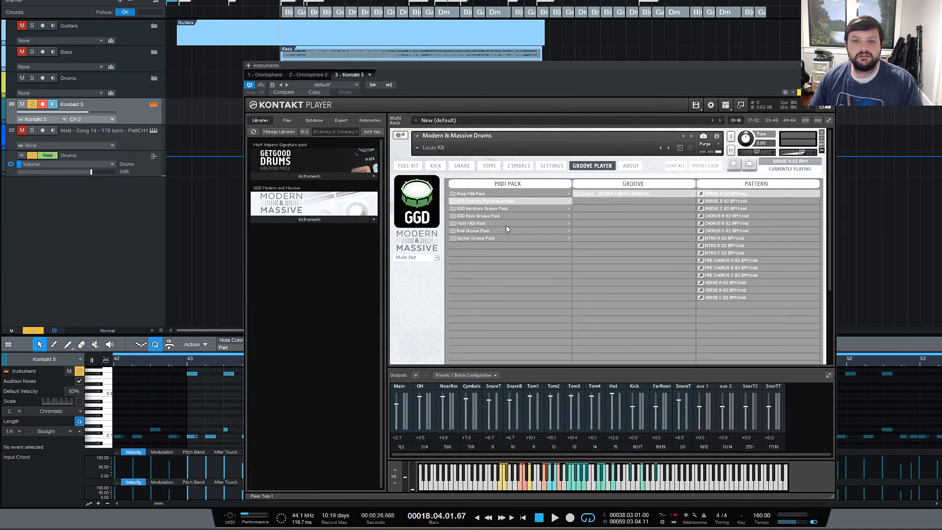
left_click_drag(605, 62, 560, 146)
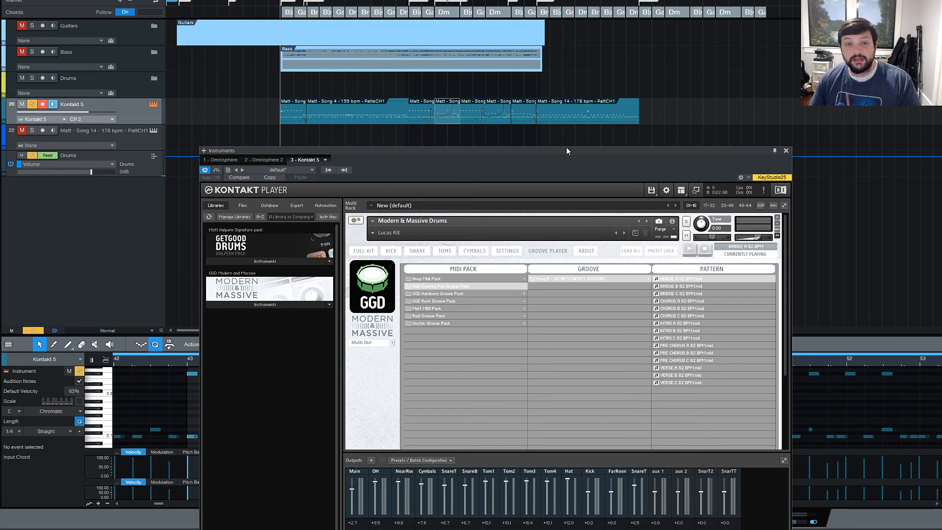
left_click_drag(568, 150, 567, 135)
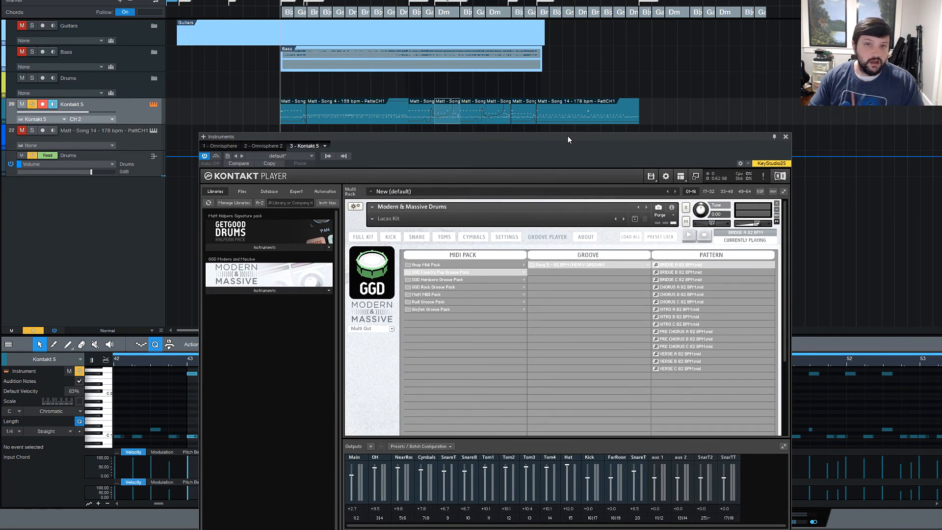